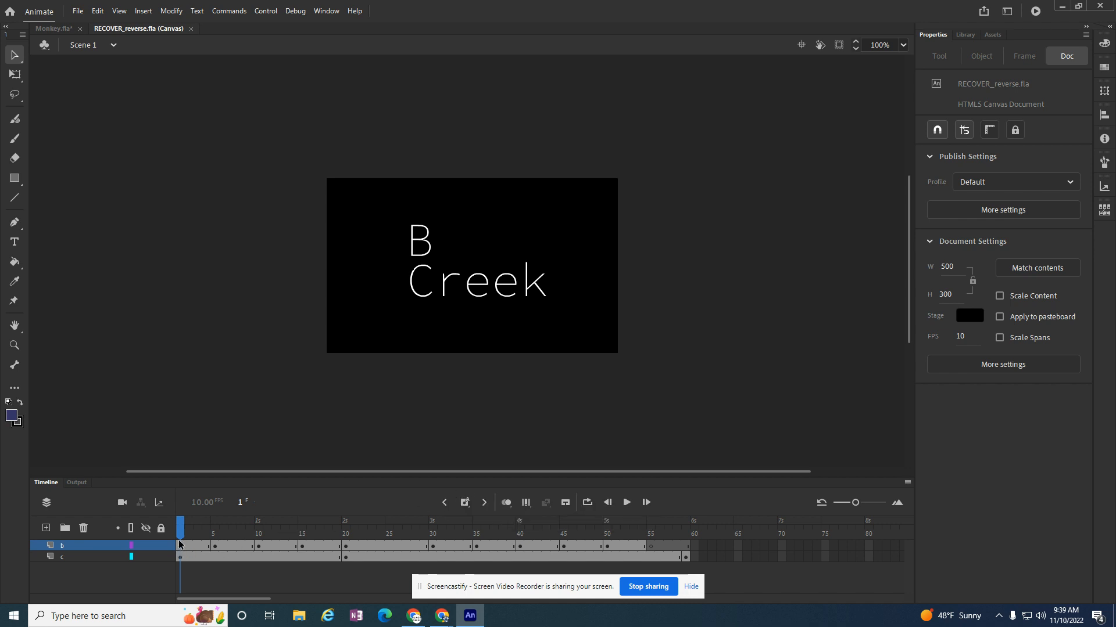
Step forward and backward through the first keyframes of layer b to examine how the BLACK lettering builds up
left_click(484, 503)
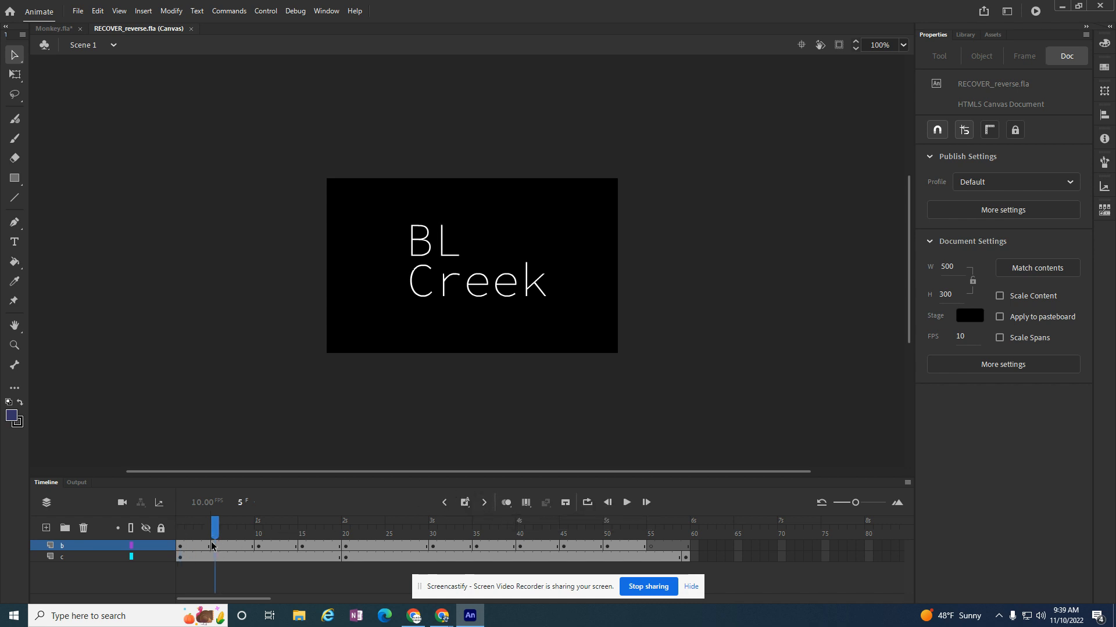
left_click(483, 504)
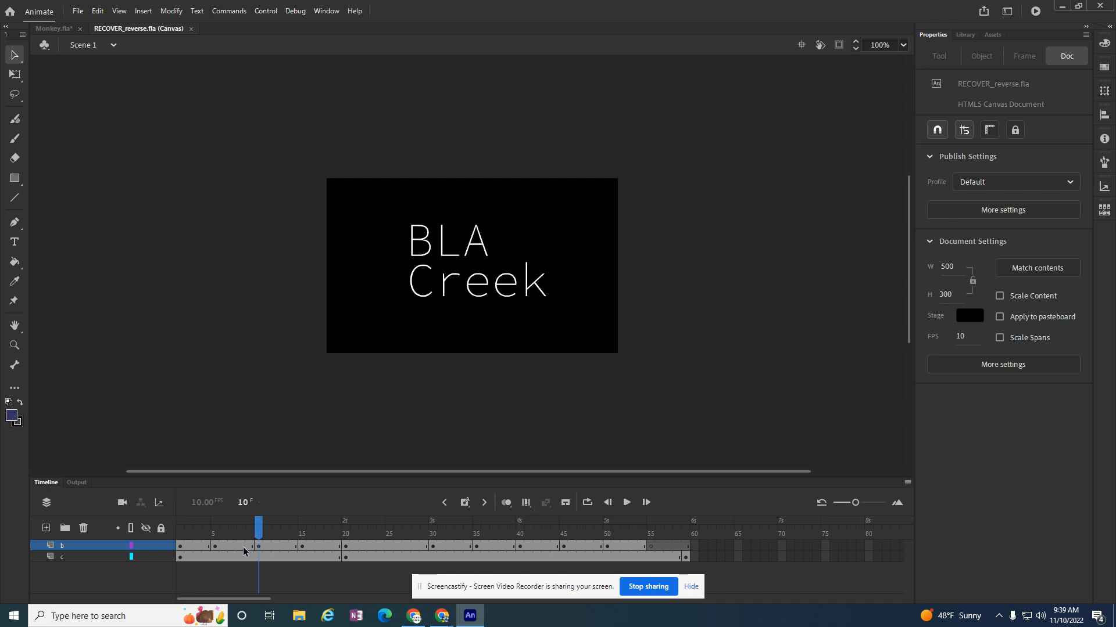
left_click(484, 504)
left_click(444, 503)
left_click(444, 505)
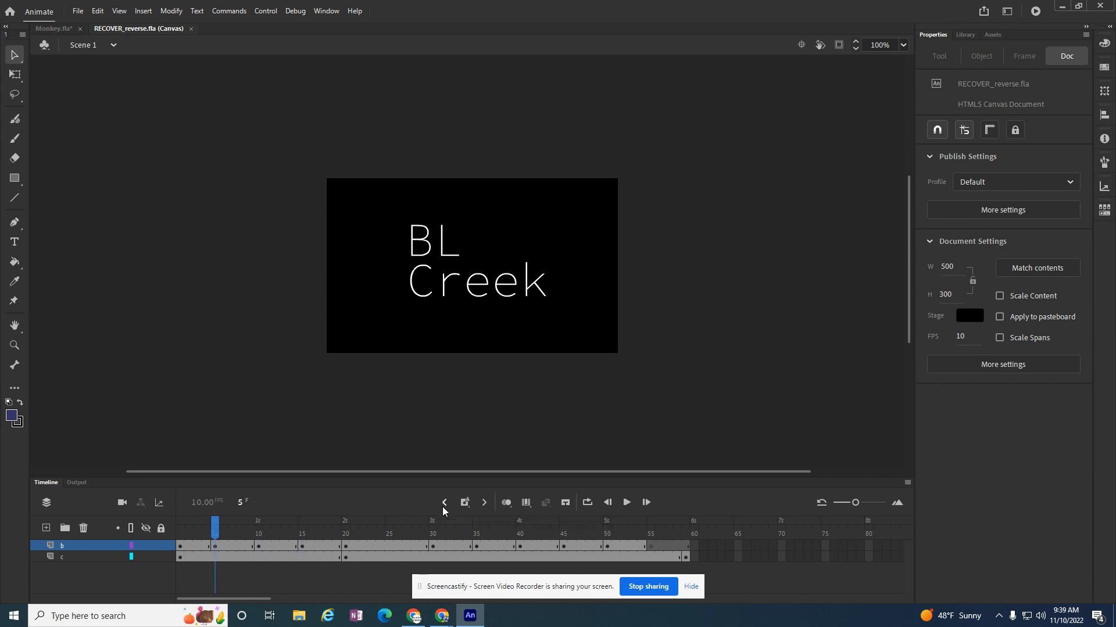
left_click(484, 503)
left_click(484, 503)
left_click(484, 503)
left_click(444, 504)
left_click(445, 504)
left_click(445, 503)
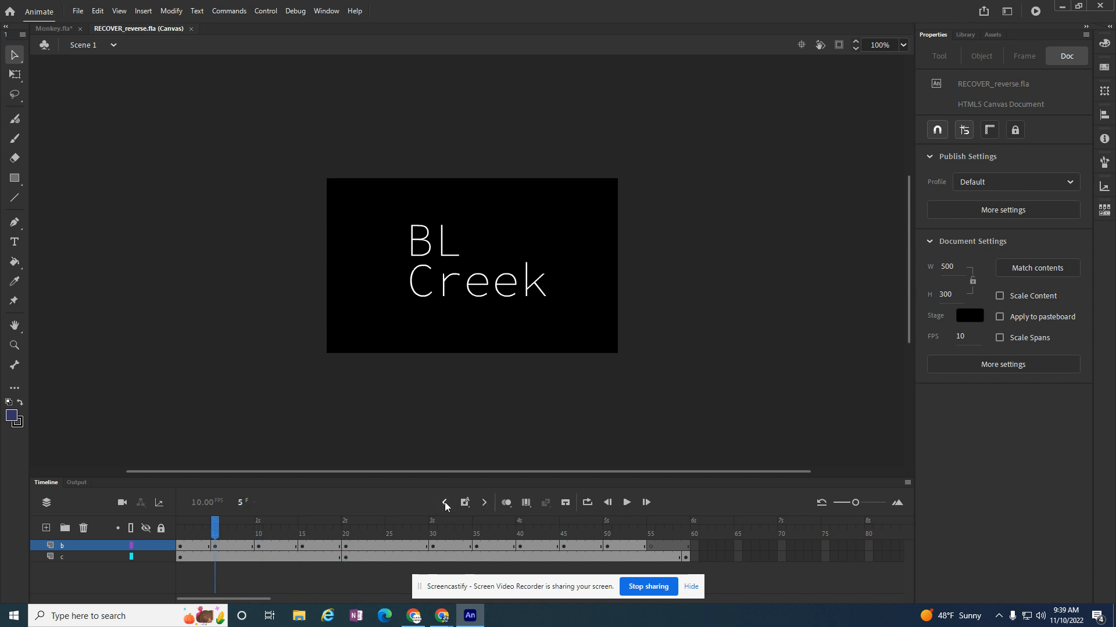
Step backward and forward one frame at a time around the keyframe at frame 5 of layer b, examining the lettering change
left_click(607, 504)
left_click(608, 503)
left_click(608, 503)
left_click(646, 503)
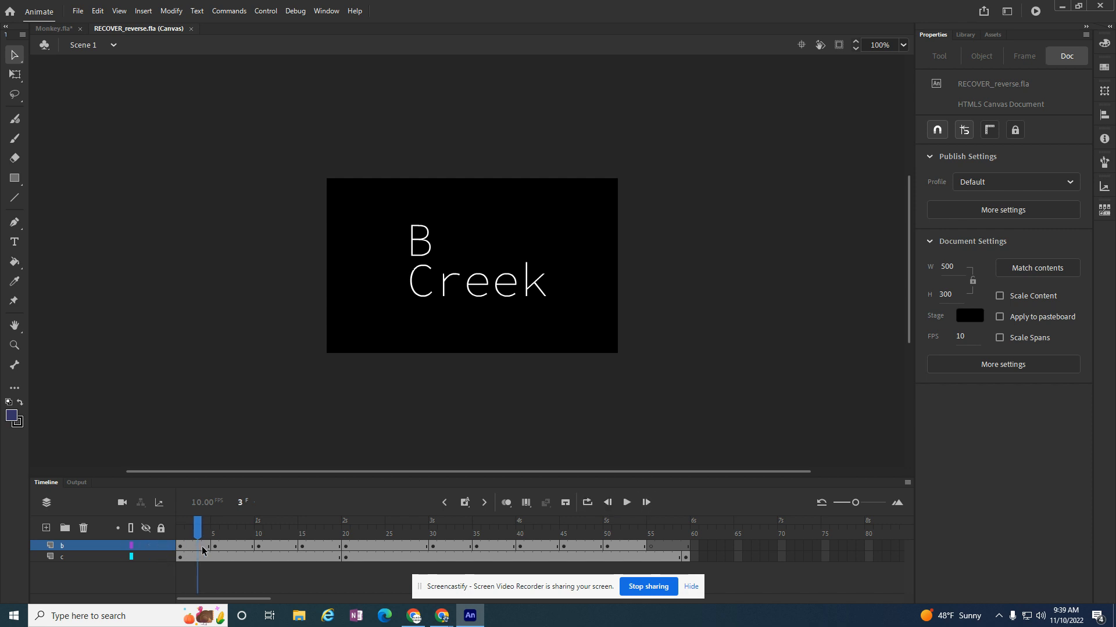
left_click(646, 503)
left_click(608, 503)
left_click(607, 503)
left_click(484, 503)
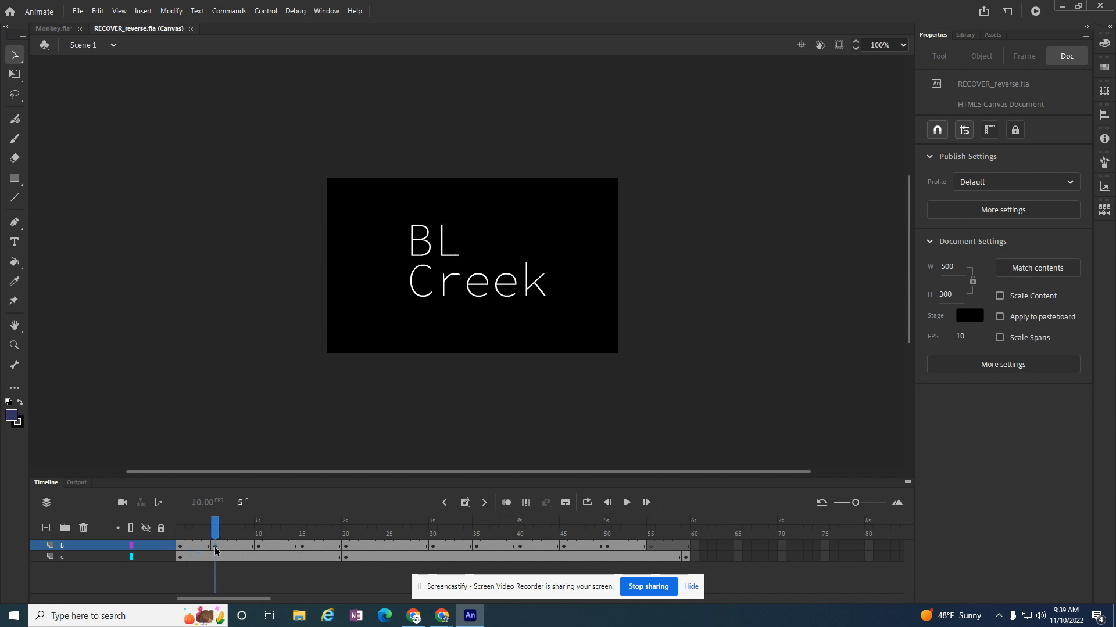
left_click(610, 504)
left_click(610, 502)
left_click(610, 502)
left_click(645, 503)
left_click(645, 502)
left_click(645, 503)
left_click(645, 502)
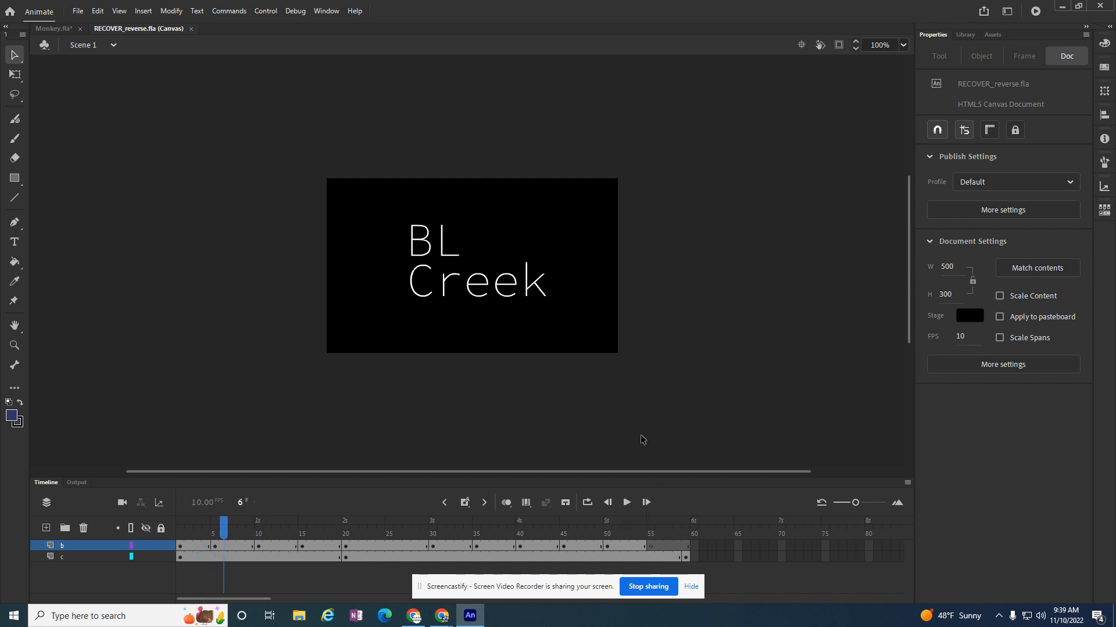
Turn on onion skinning and adjust its forward range, finishing with the playhead at frame 7 and the range ending at about frame 11
left_click(507, 503)
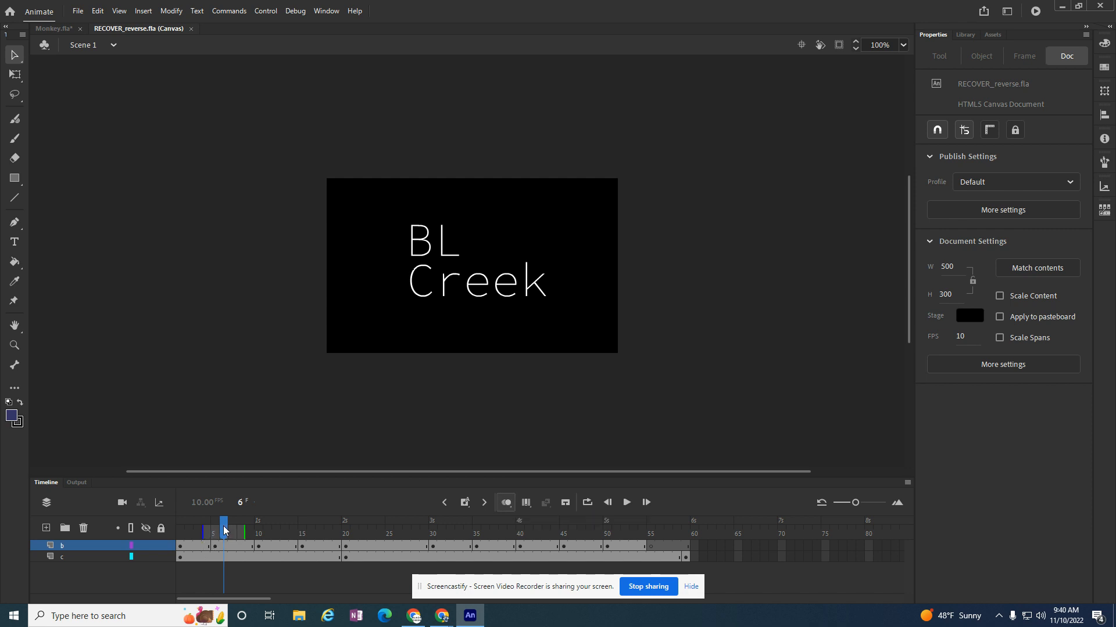
left_click_drag(225, 530, 253, 533)
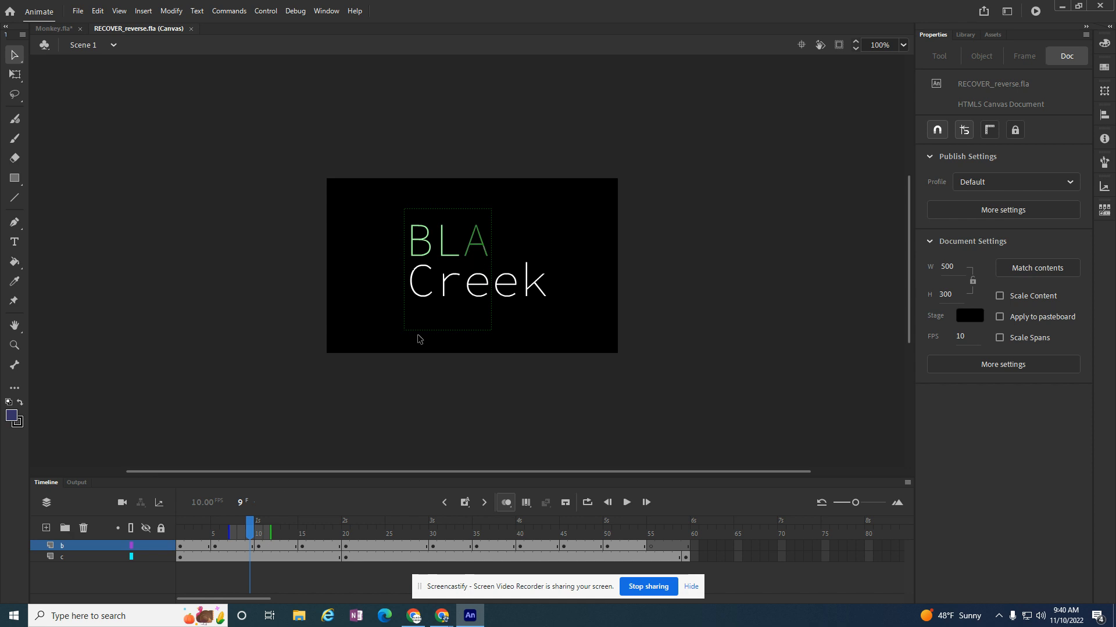
left_click_drag(269, 534, 314, 534)
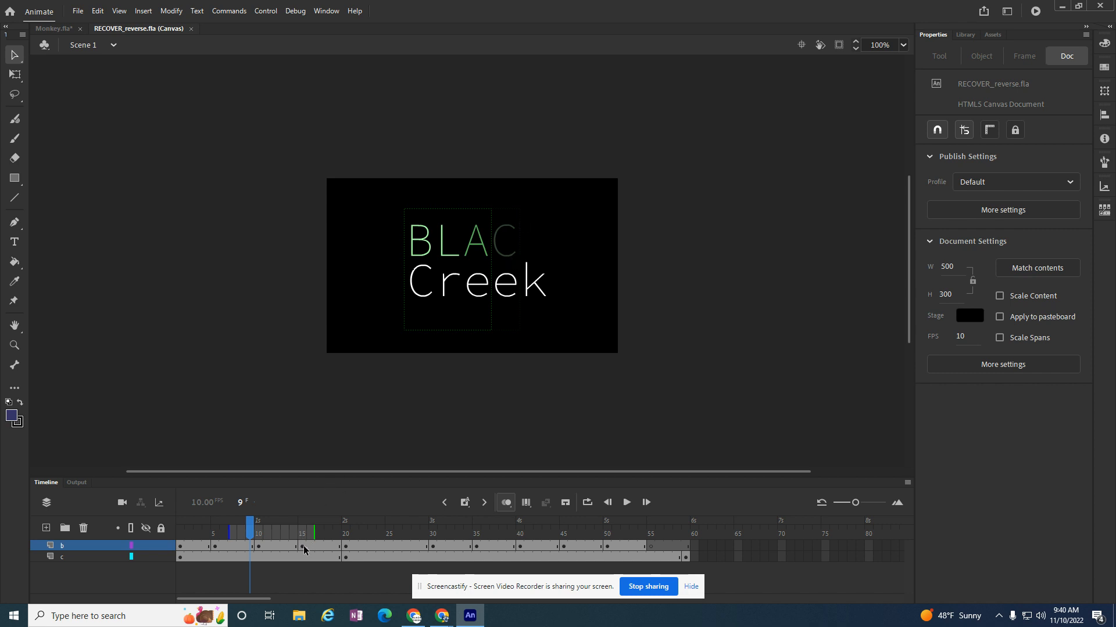
mouse_move(314, 530)
left_mouse_down()
mouse_move(270, 534)
mouse_move(354, 536)
left_mouse_up()
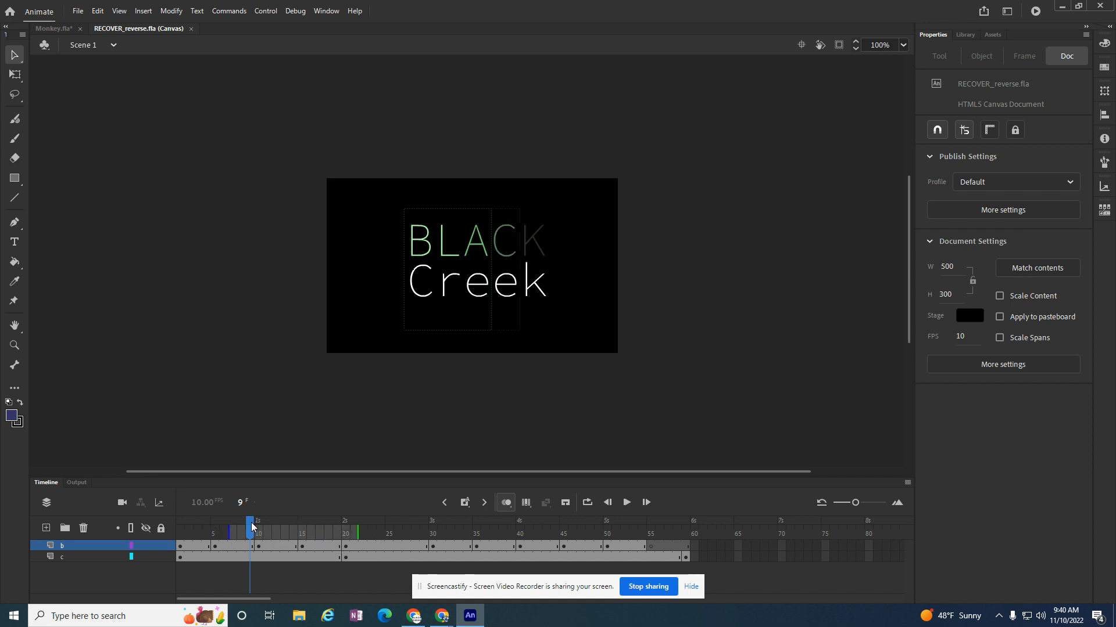
mouse_move(250, 526)
left_mouse_down()
mouse_move(299, 528)
mouse_move(220, 529)
mouse_move(324, 539)
mouse_move(233, 535)
left_mouse_up()
left_click_drag(338, 535, 270, 533)
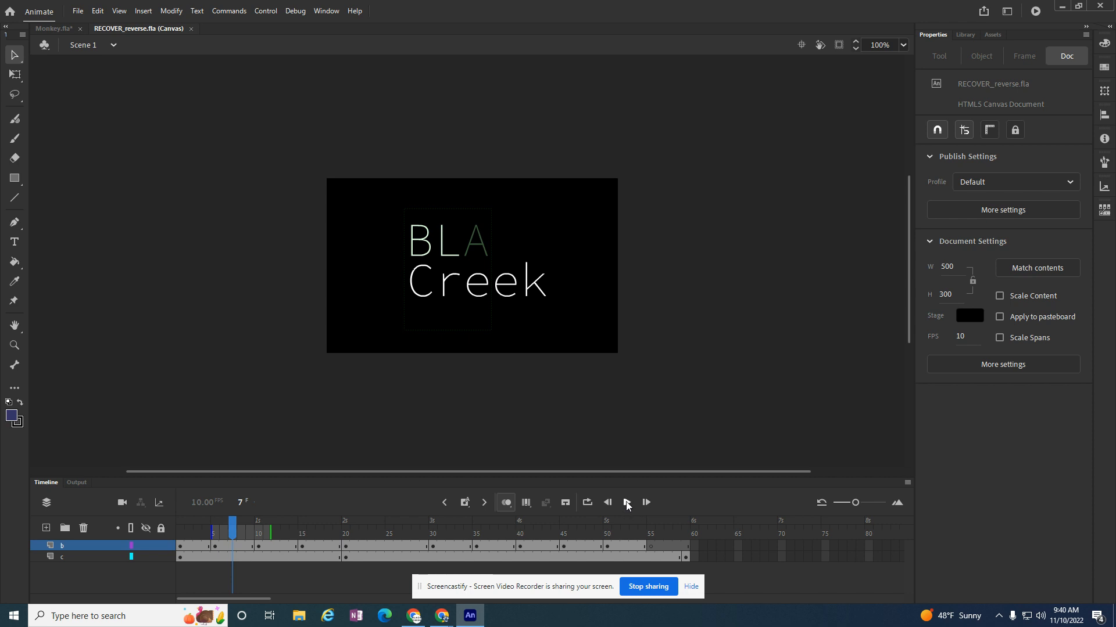
Preview the animation once and in a loop spanning the whole timeline from frame 1, and turn looping off again
left_click(627, 503)
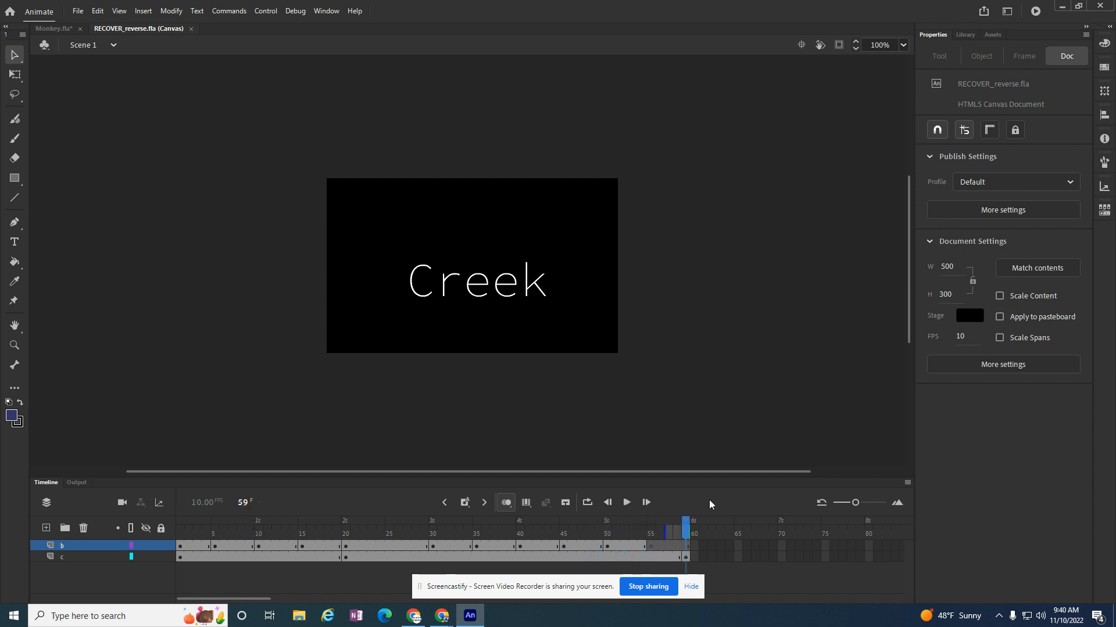
left_click(587, 504)
left_click(627, 503)
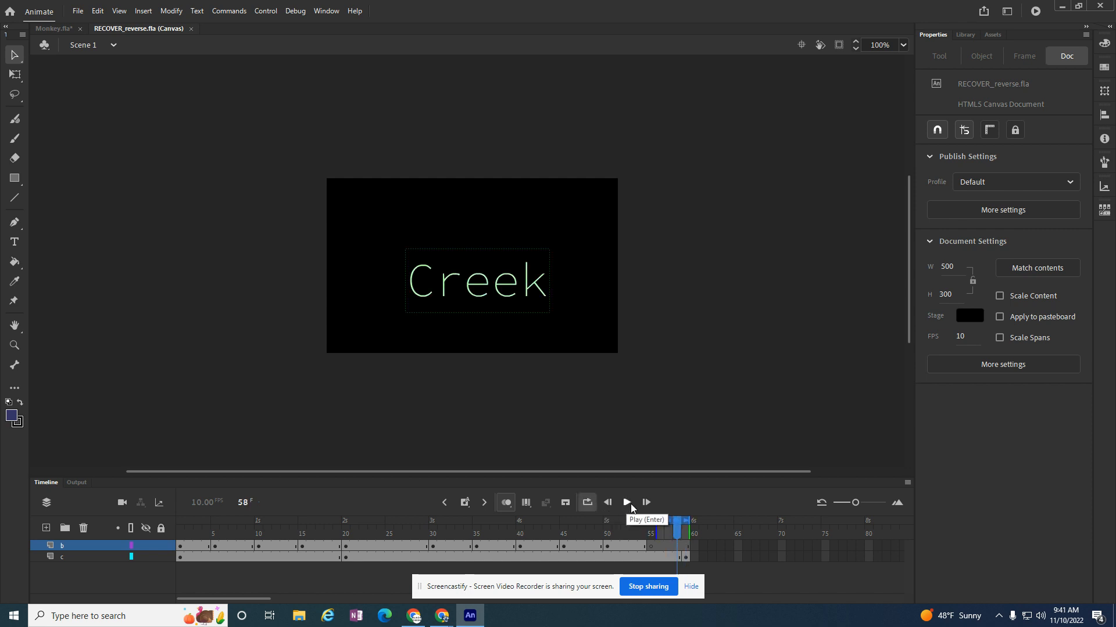
left_click(676, 527)
mouse_move(664, 520)
left_mouse_down()
mouse_move(232, 522)
mouse_move(174, 532)
left_mouse_up()
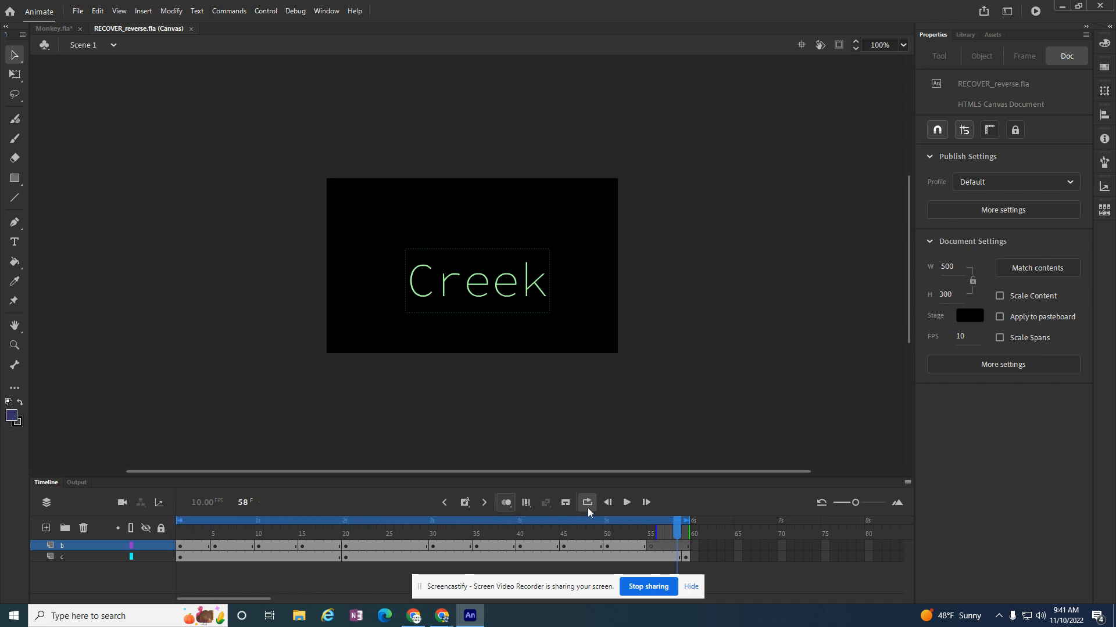
left_click(628, 503)
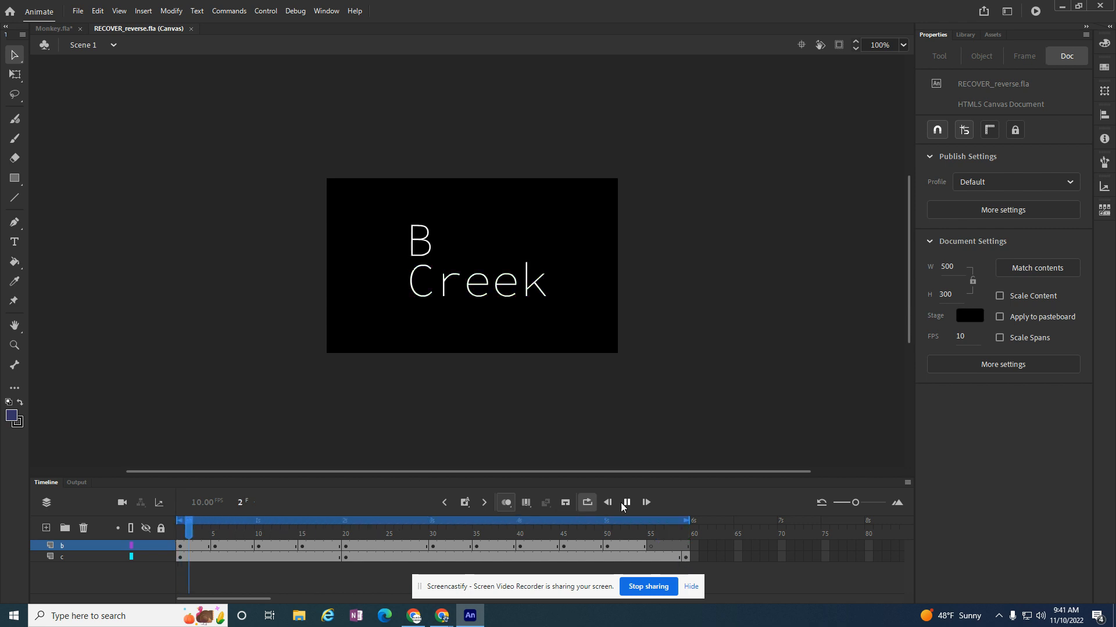
left_click(585, 511)
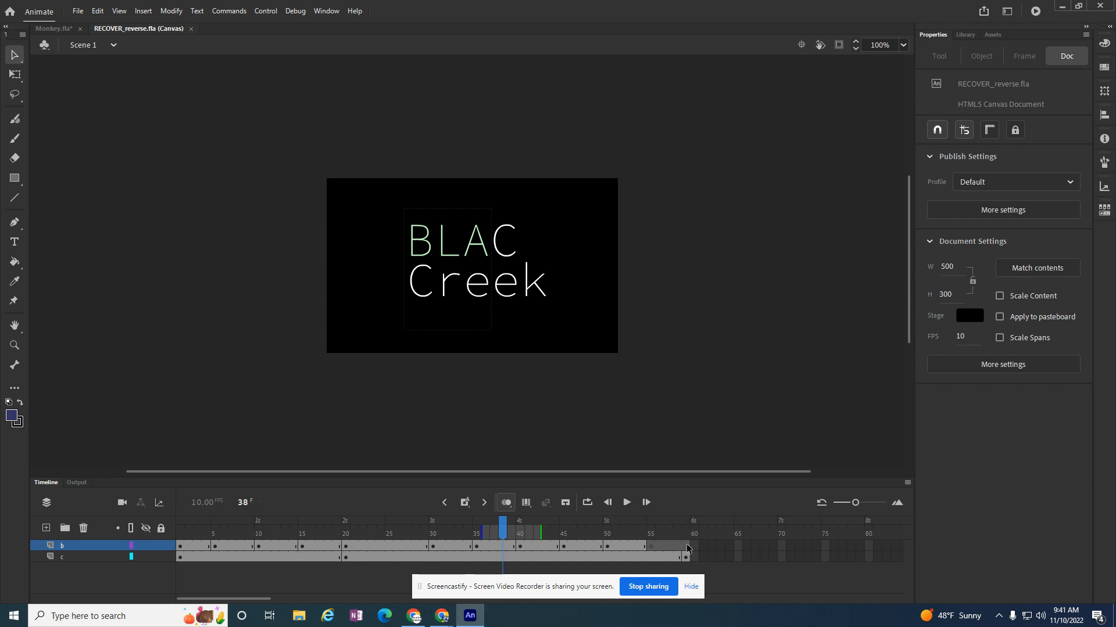
Replace onion skinning with Edit Multiple Frames, extended to about frame 55, and select frames 1 to 54 of layer b
left_click(511, 507)
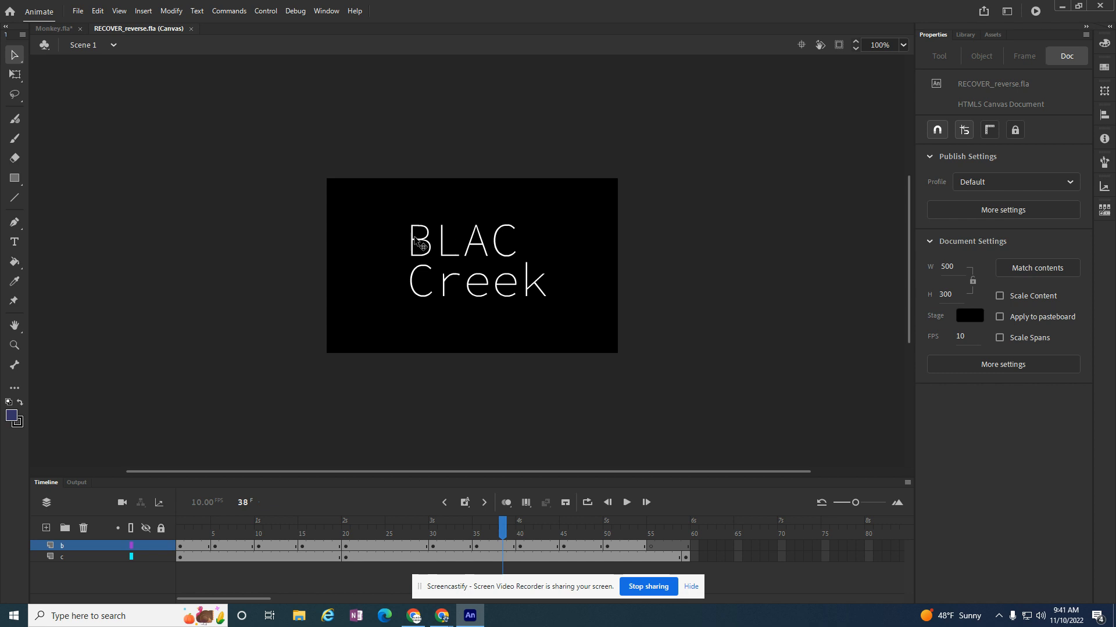
left_click_drag(505, 528, 189, 526)
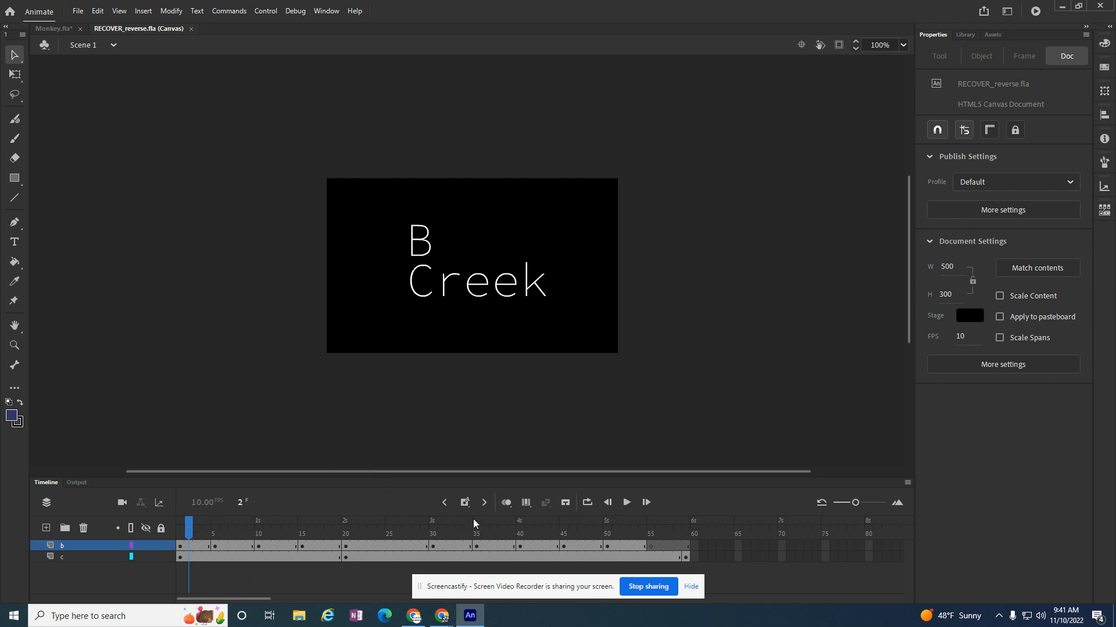
left_click(526, 504)
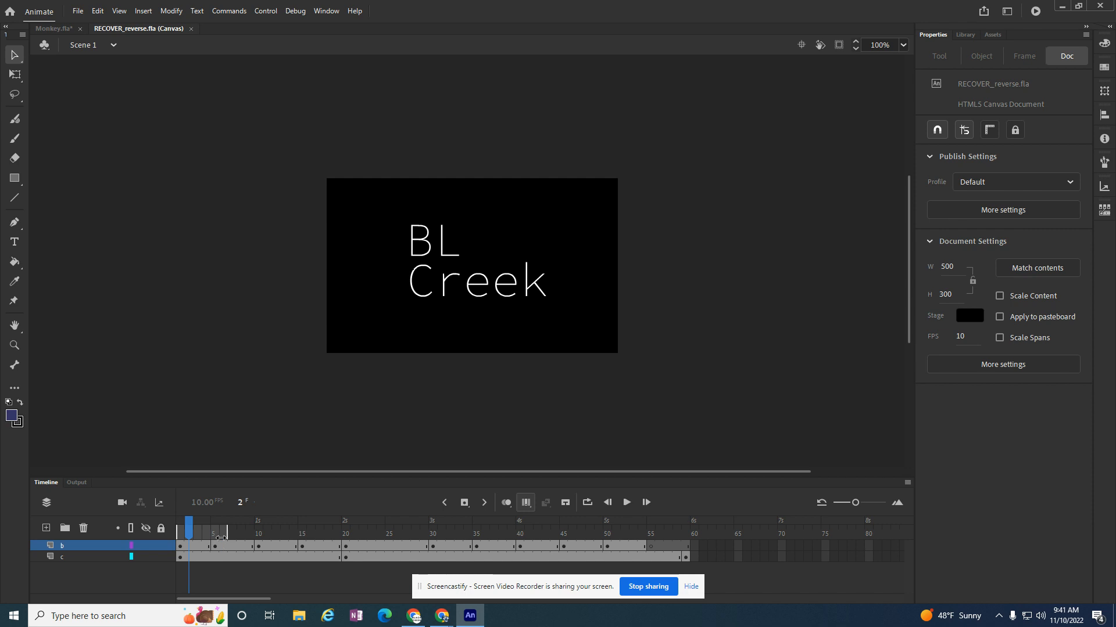
left_click_drag(227, 533, 653, 534)
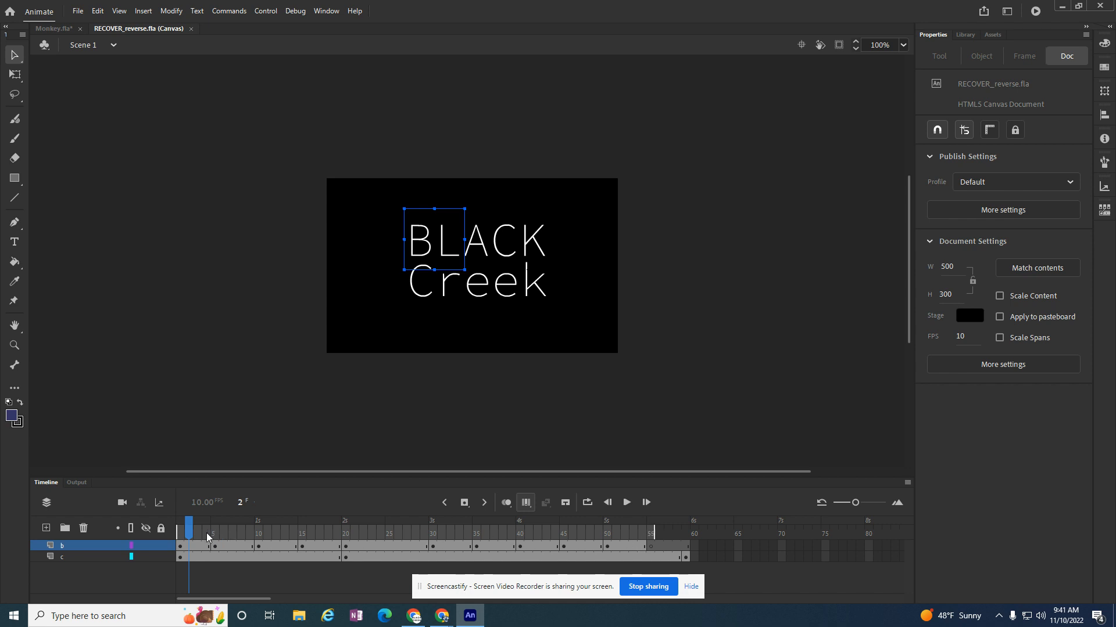
left_click_drag(644, 547, 179, 547)
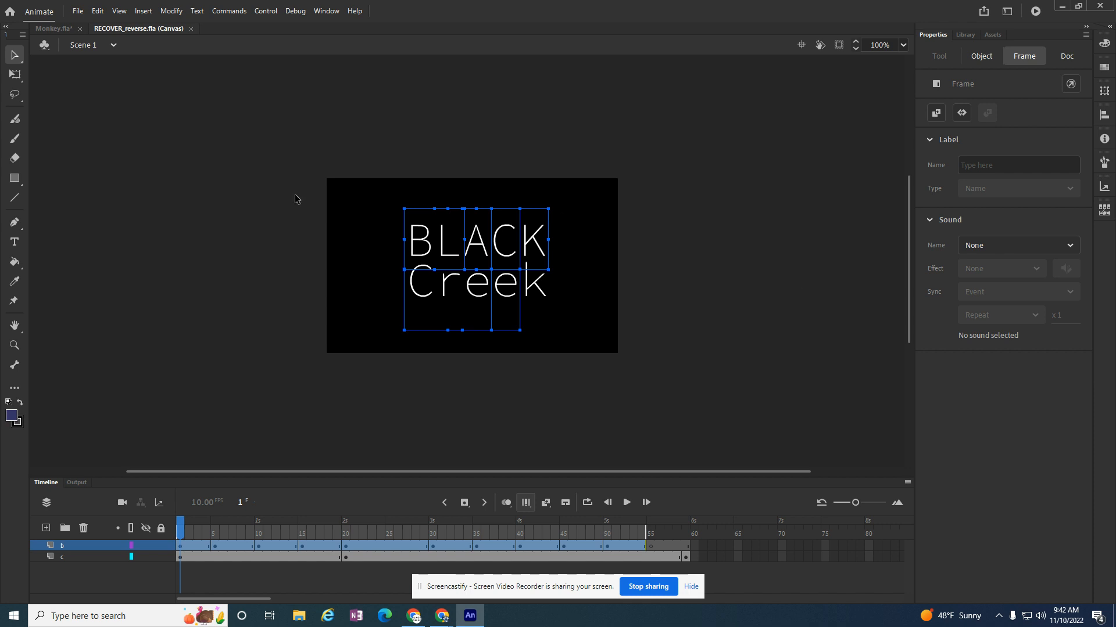
Set the fill of the selected BLACK text to blue, and play the animation with Edit Multiple Frames turned off
left_click(15, 243)
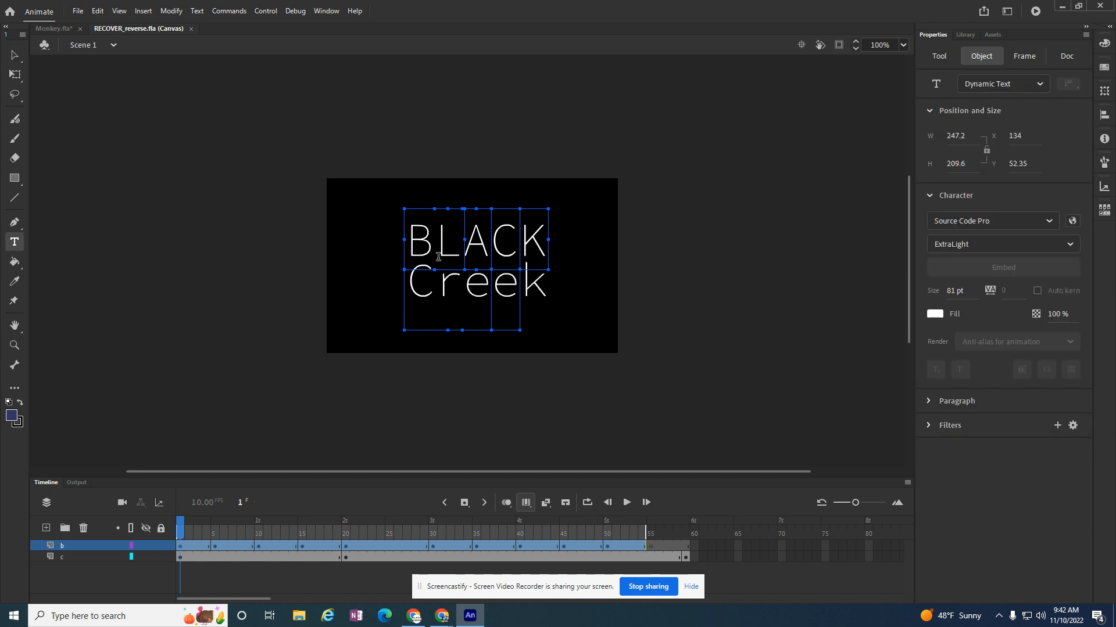
left_click(933, 315)
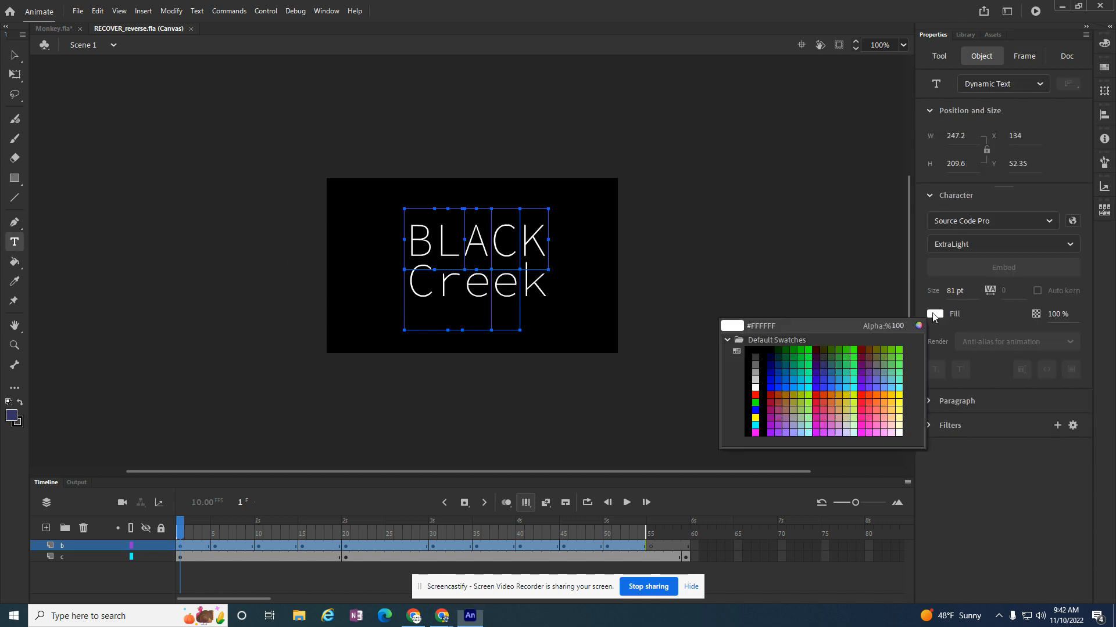
left_click(797, 375)
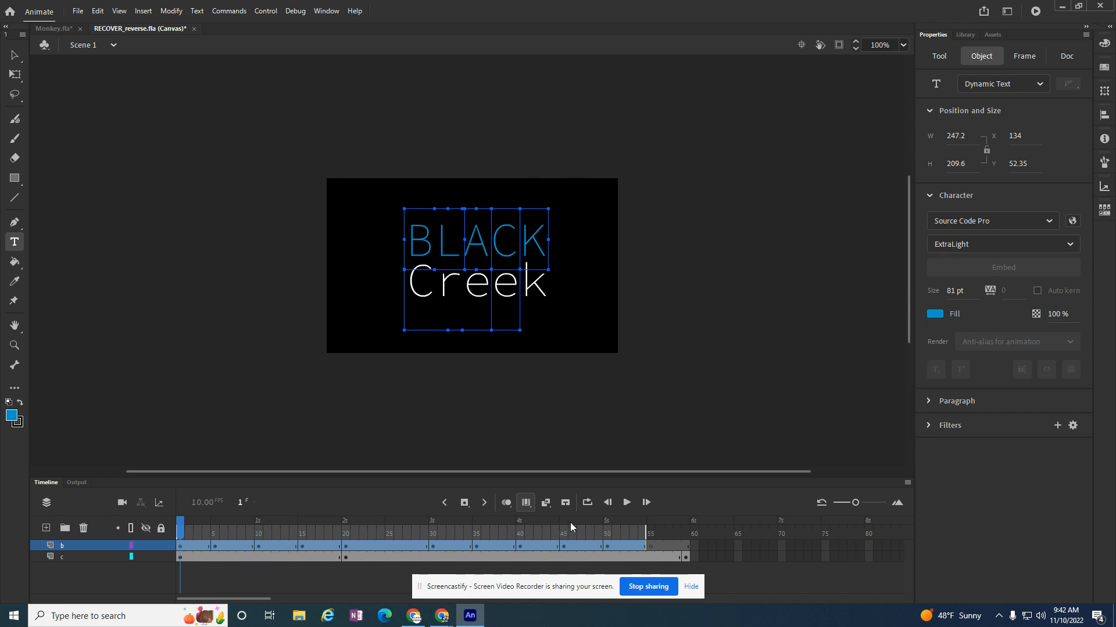
left_click(526, 503)
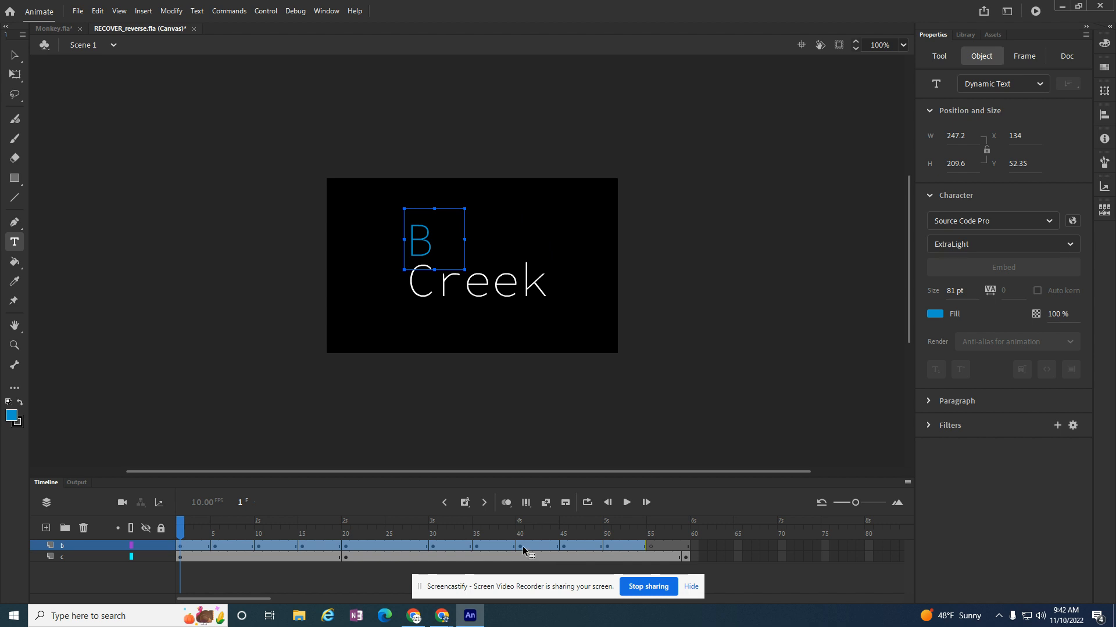
left_click(626, 502)
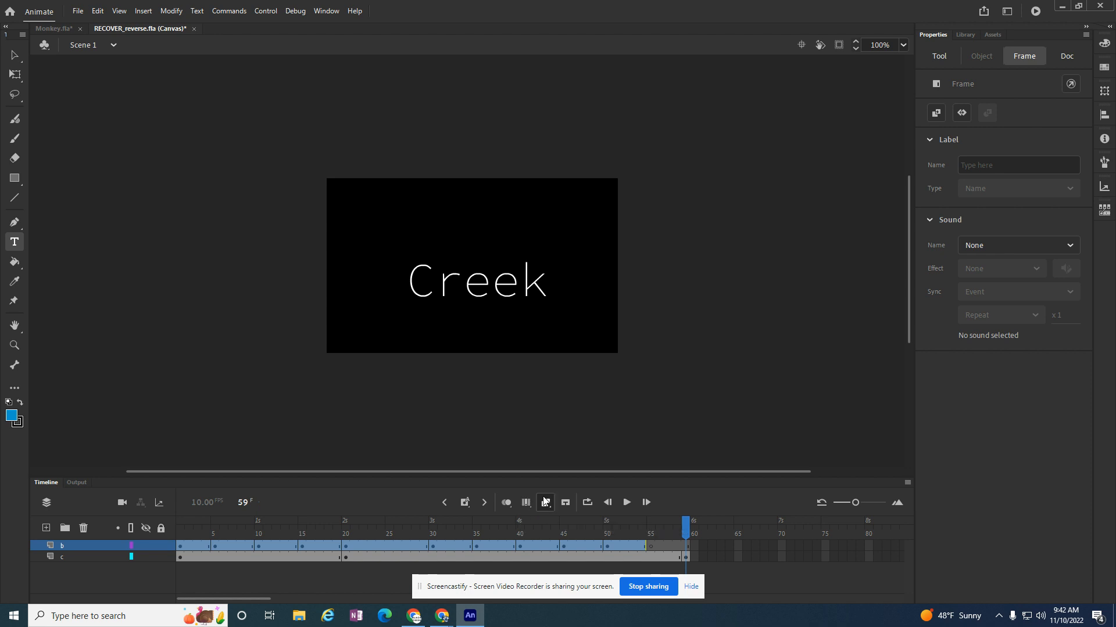
Create a new Standard 640 x 480 Character Animation document at 10 fps for HTML5 Canvas
left_click(78, 11)
left_click(86, 24)
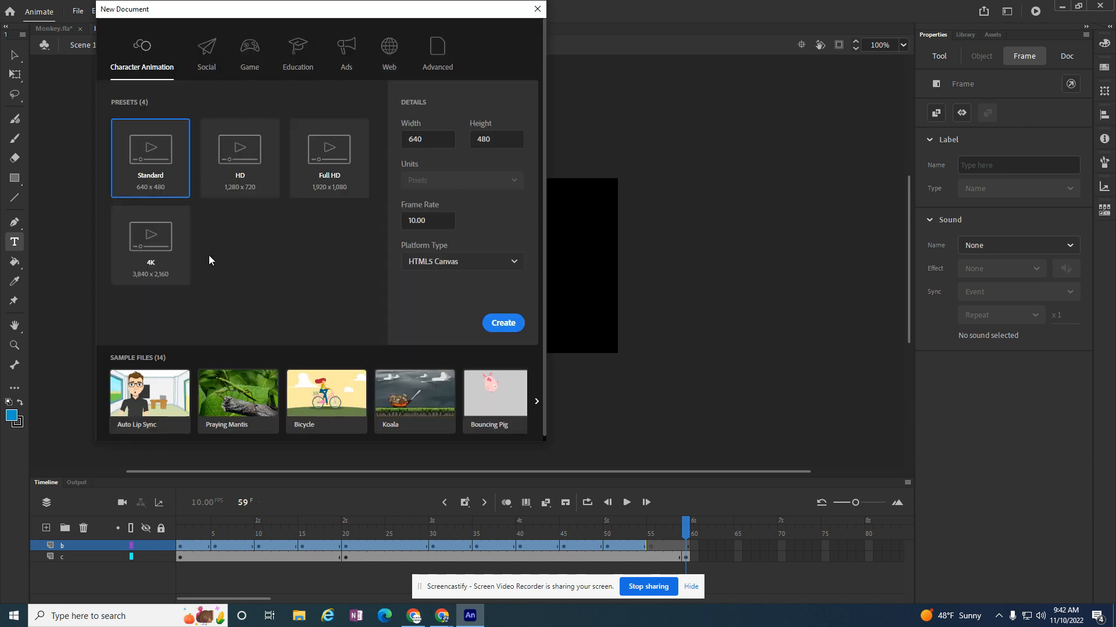
left_click(491, 324)
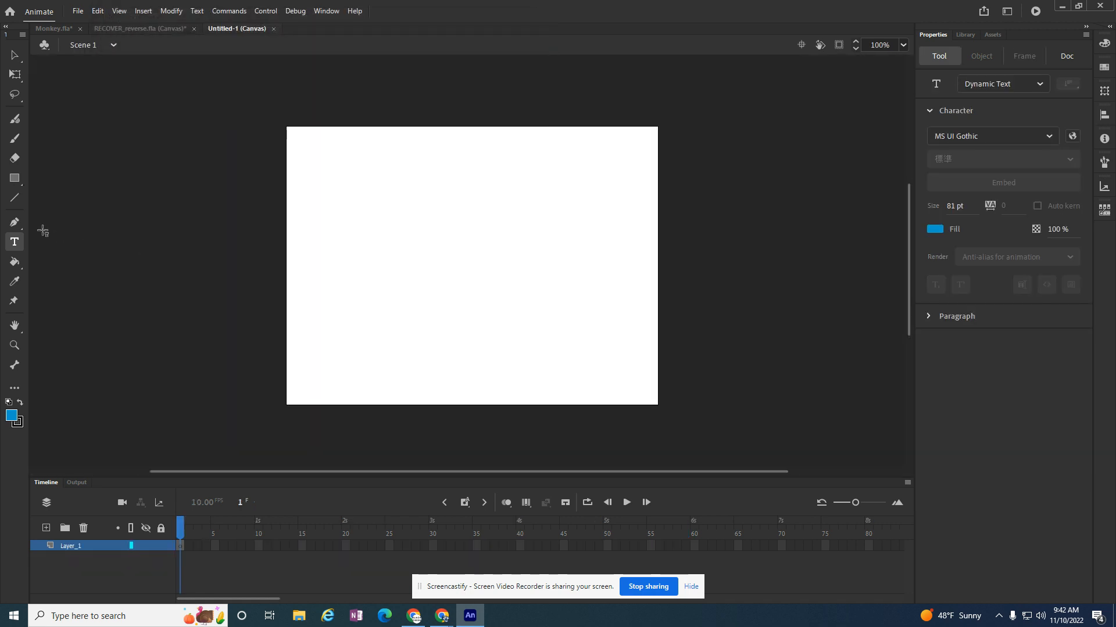
Draw a blue square about 155 px wide with a black stroke near the left edge of the stage
left_click(14, 178)
key("v")
left_click(15, 177)
left_click_drag(297, 202, 387, 293)
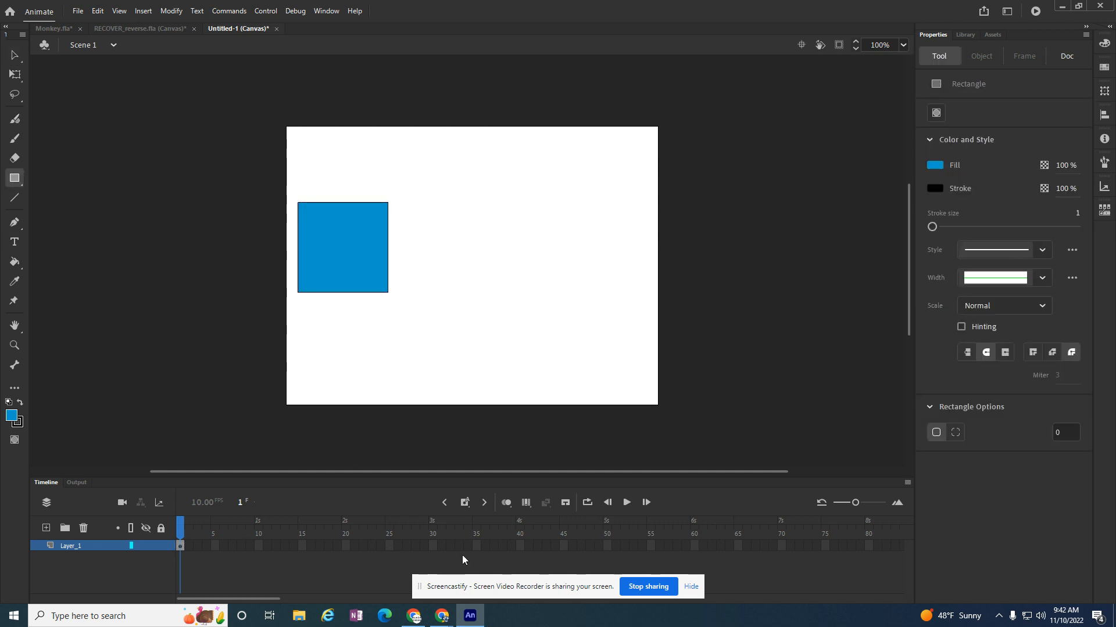
Insert a keyframe at frame 40, move the square right to about X 377 there, and play the timeline
right_click(520, 550)
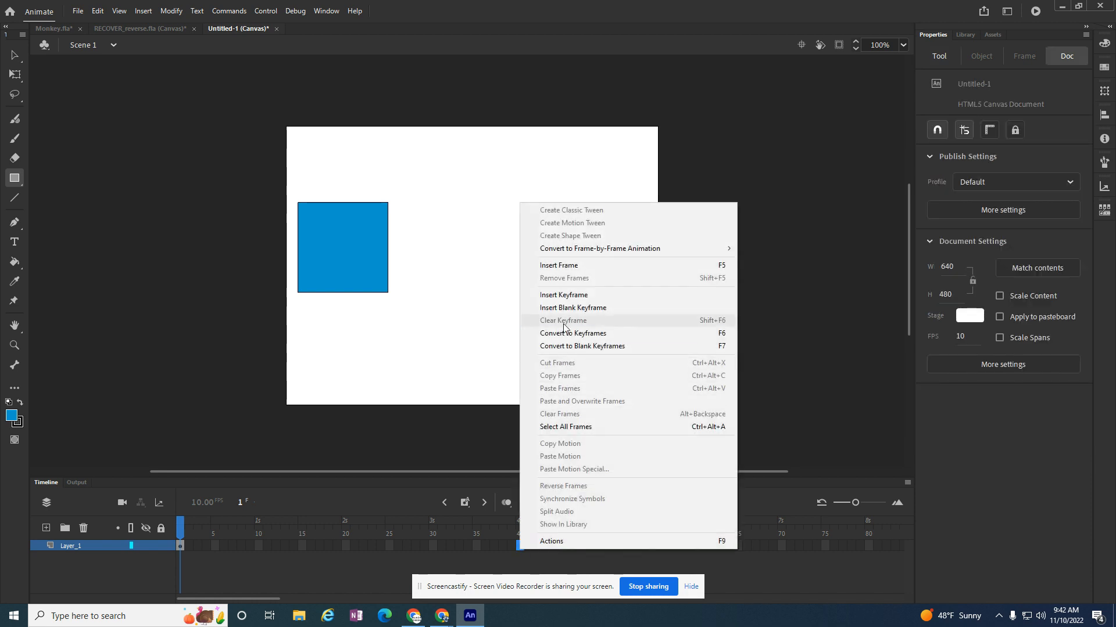
left_click(567, 295)
left_click(14, 53)
double_click(329, 236)
left_click_drag(330, 236, 538, 237)
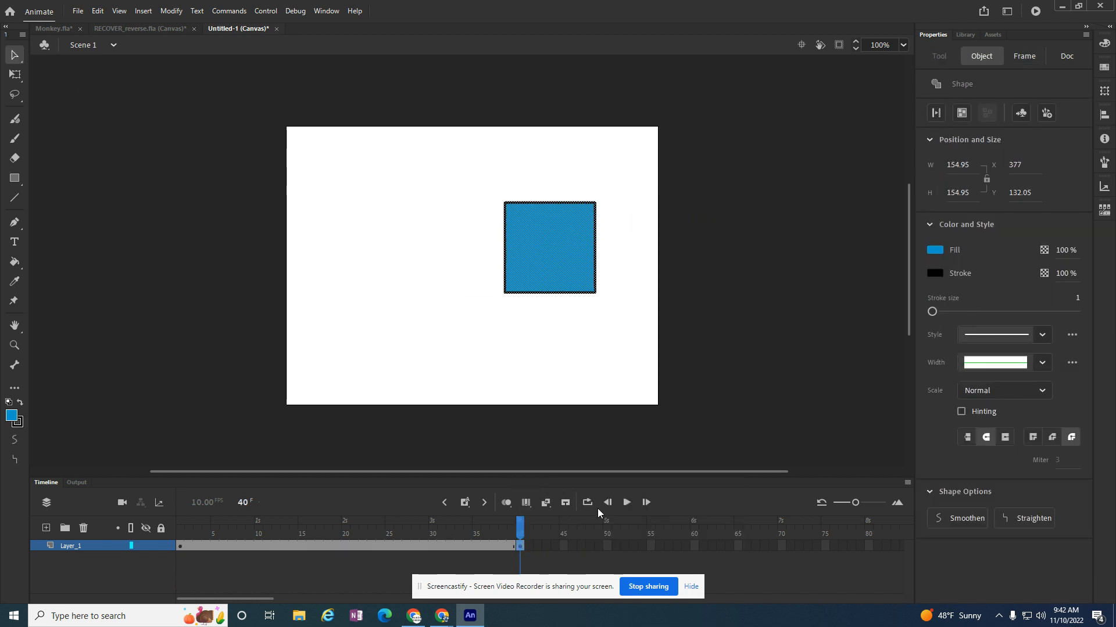
left_click(626, 503)
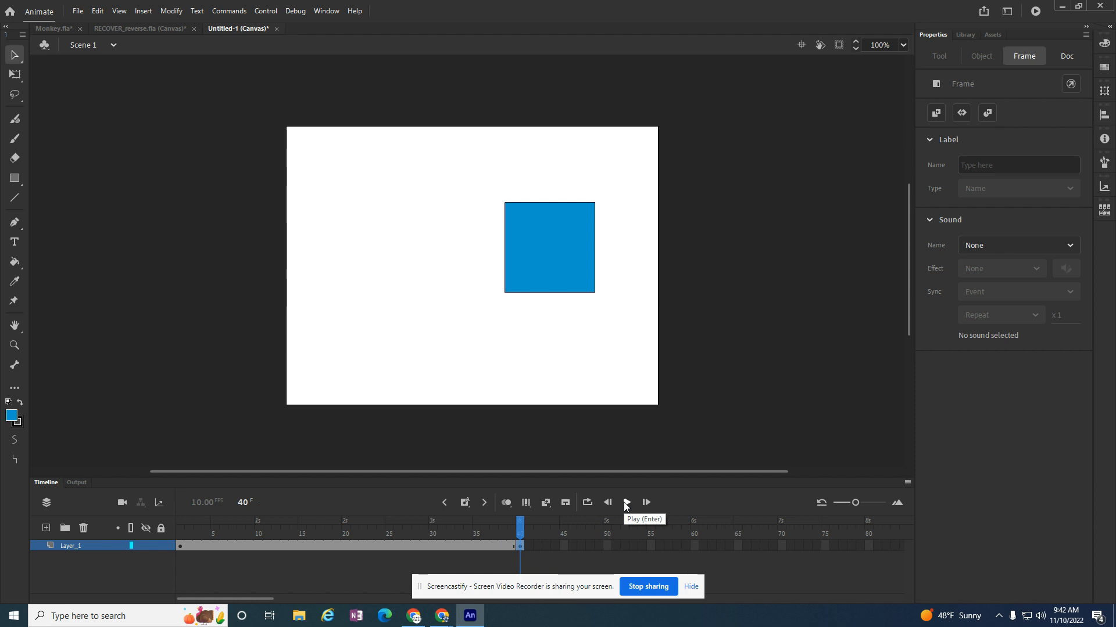
Create a classic tween on the frame 40 keyframe and return the playhead to frame 1
left_click(546, 504)
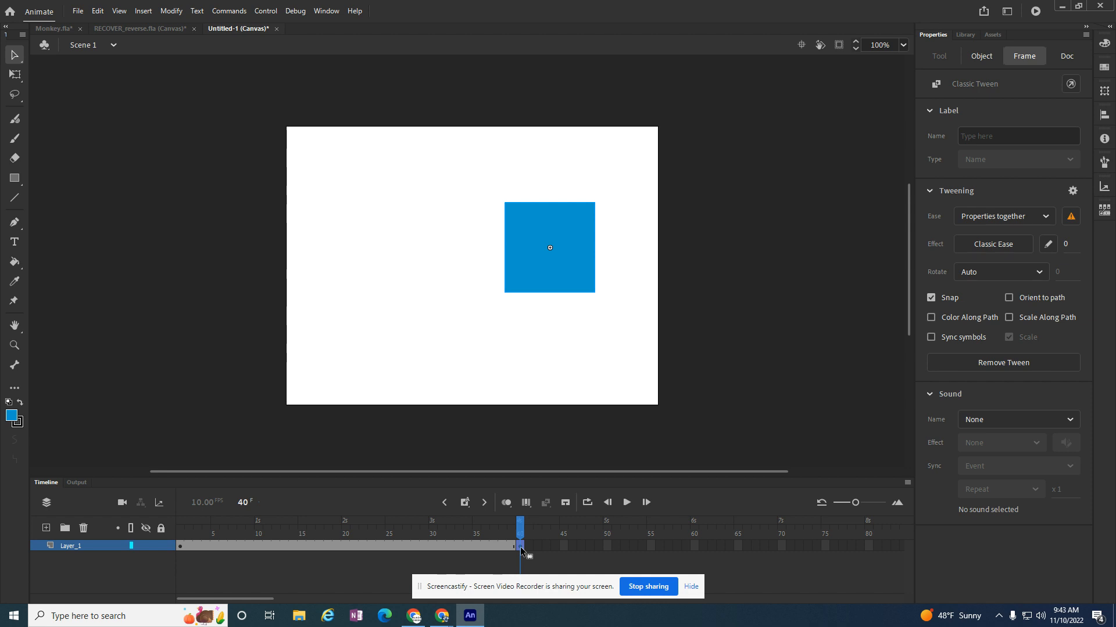
left_click_drag(520, 526, 163, 552)
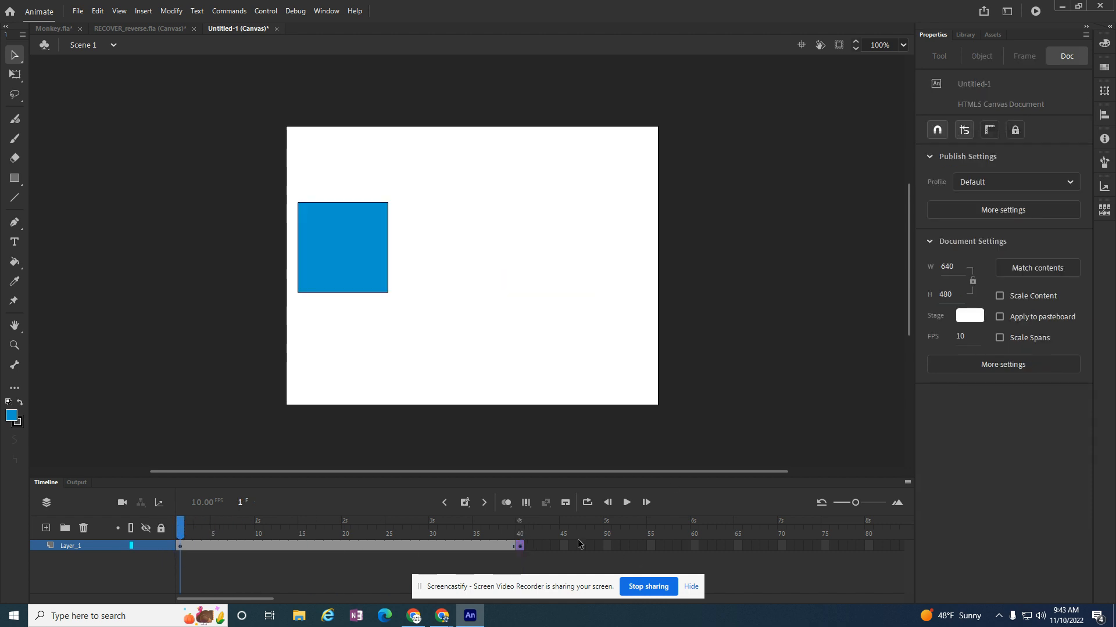
Create a classic tween from the frame 1 keyframe to frame 40 on Layer_1 and scrub the playhead back to frame 1
left_click(178, 548)
left_click(545, 503)
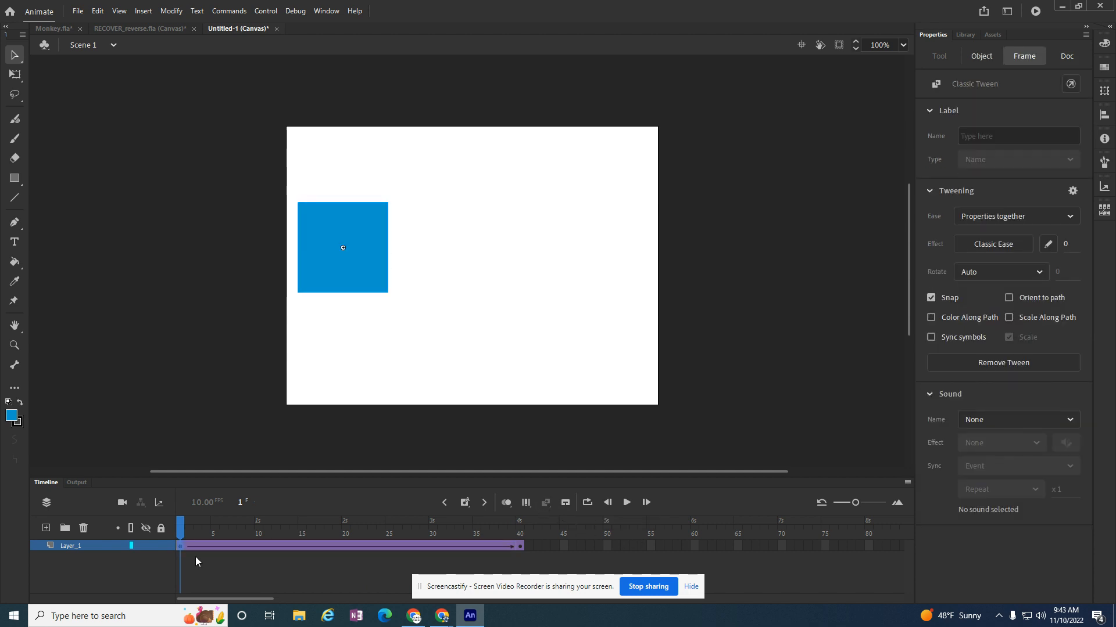
mouse_move(177, 529)
left_mouse_down()
mouse_move(518, 540)
mouse_move(177, 541)
left_mouse_up()
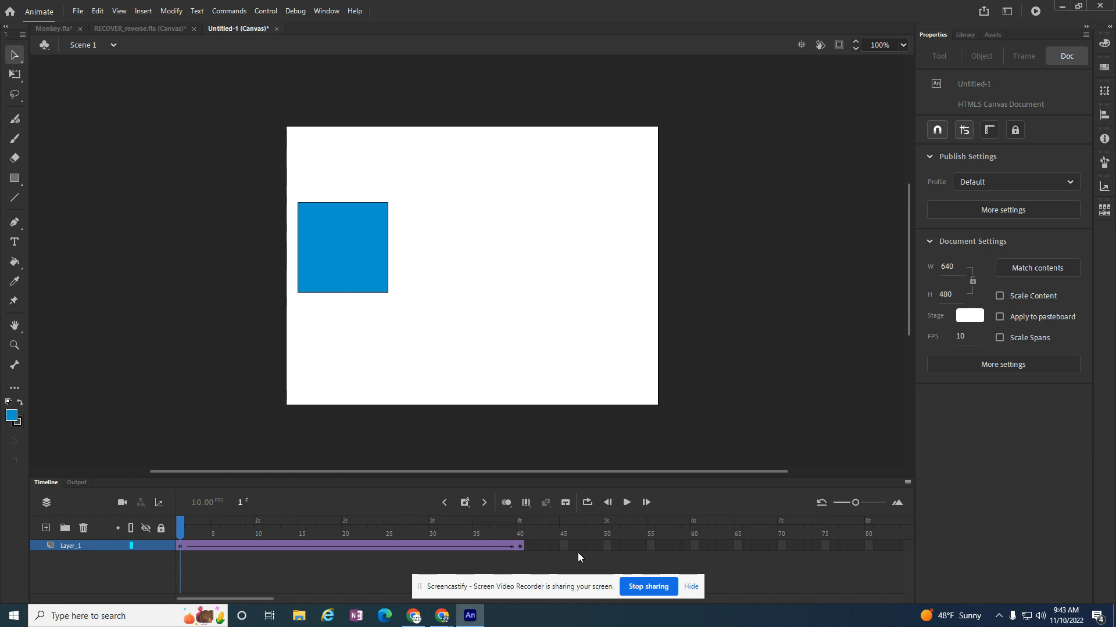
Insert a keyframe at frame 50 with the square moved straight down to about Y 422, and play the timeline from frame 1
left_click(563, 549)
left_click_drag(564, 549, 607, 548)
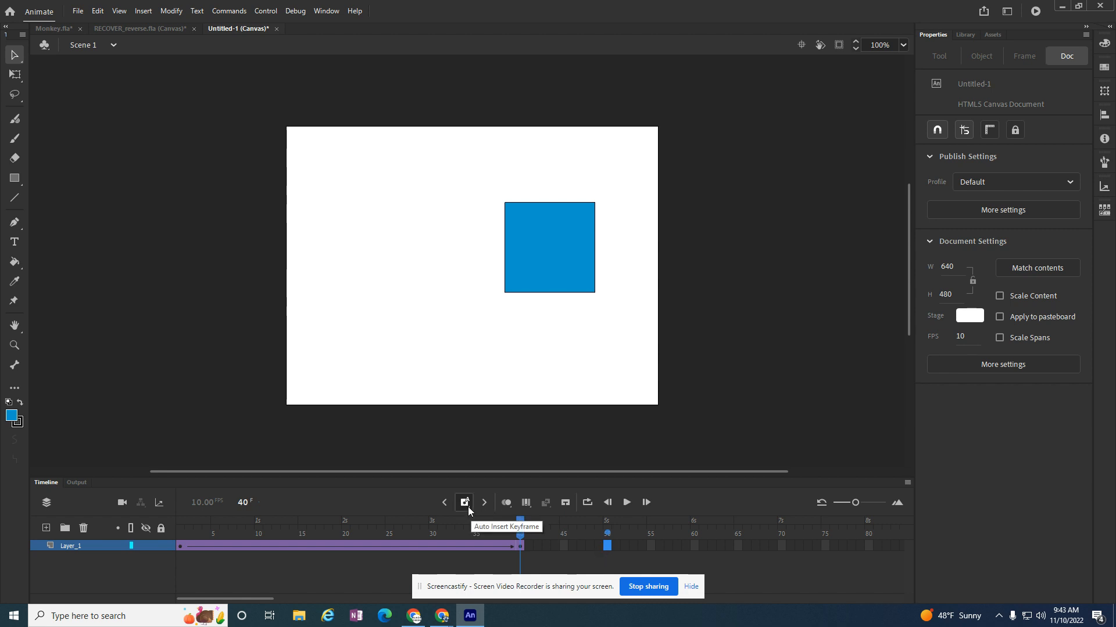
left_click(608, 546)
left_click_drag(548, 282, 548, 398)
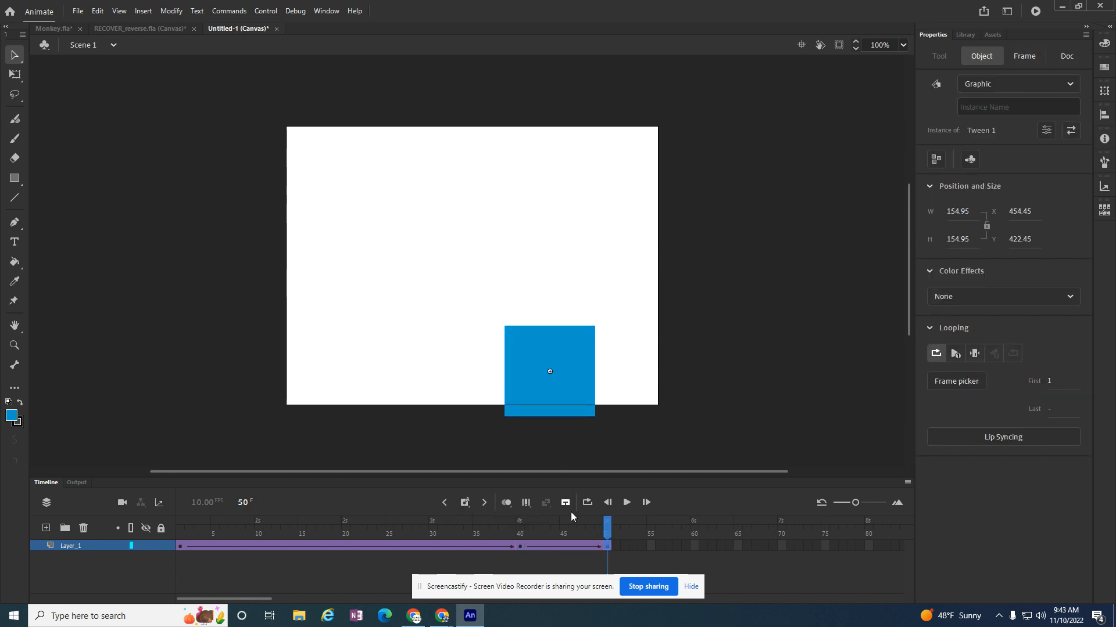
left_click_drag(590, 526, 154, 511)
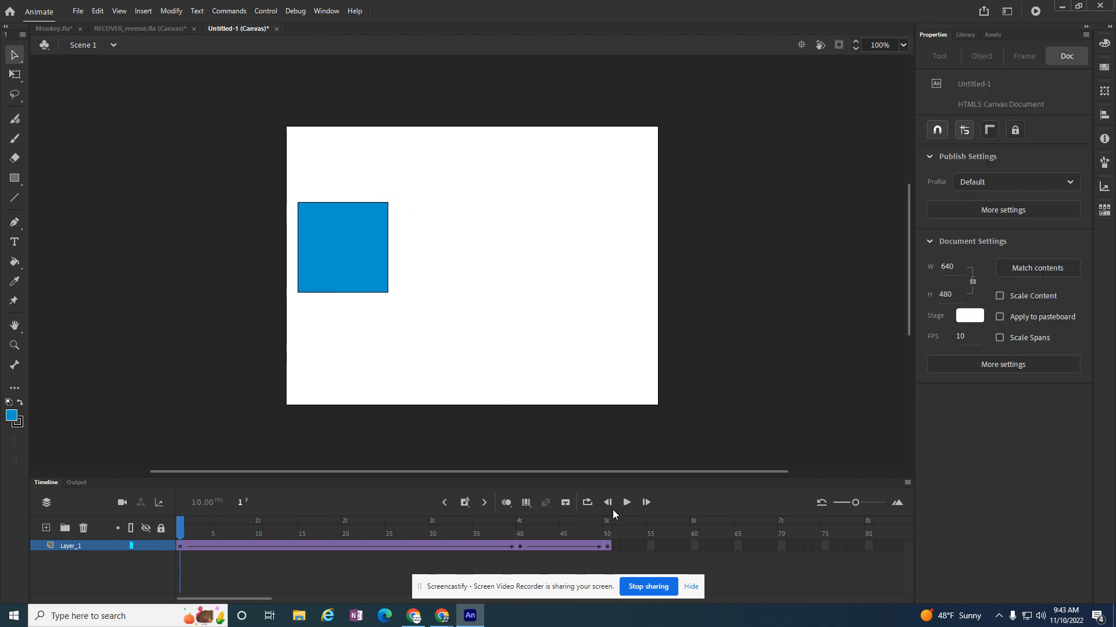
left_click(630, 504)
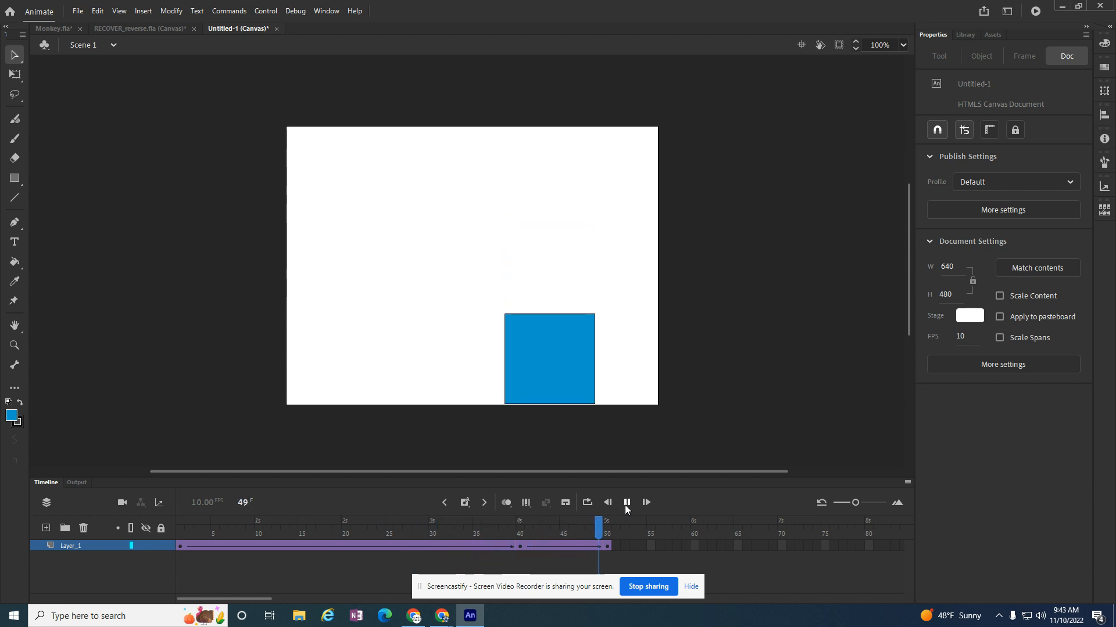
Insert a keyframe at frame 60 on Layer_1, extending the square's classic tween
right_click(694, 546)
left_click(670, 552)
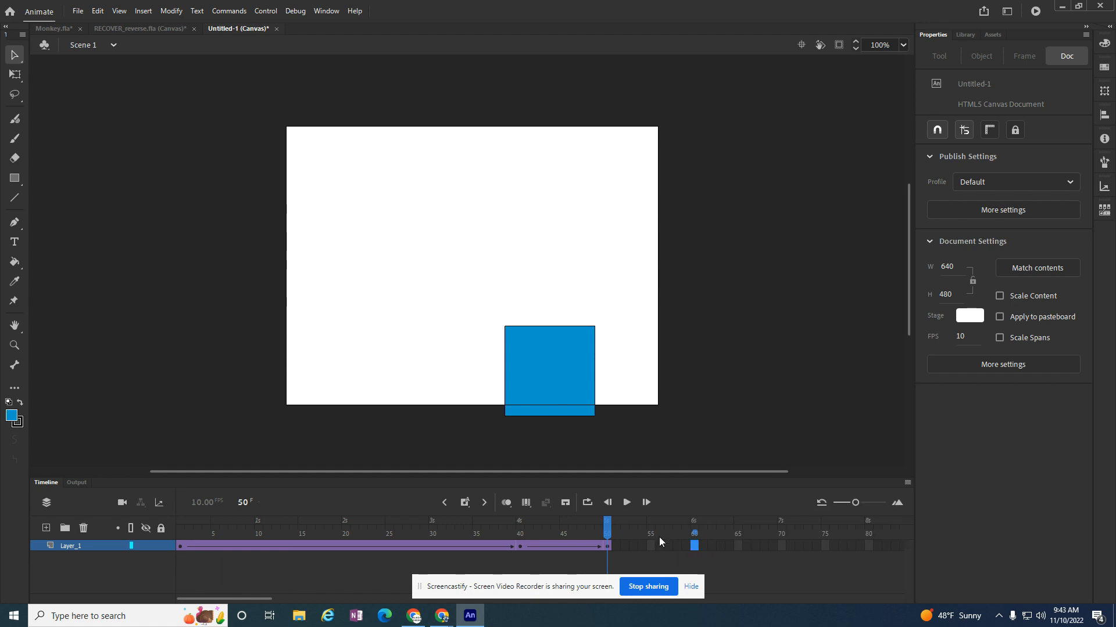
left_click(695, 546)
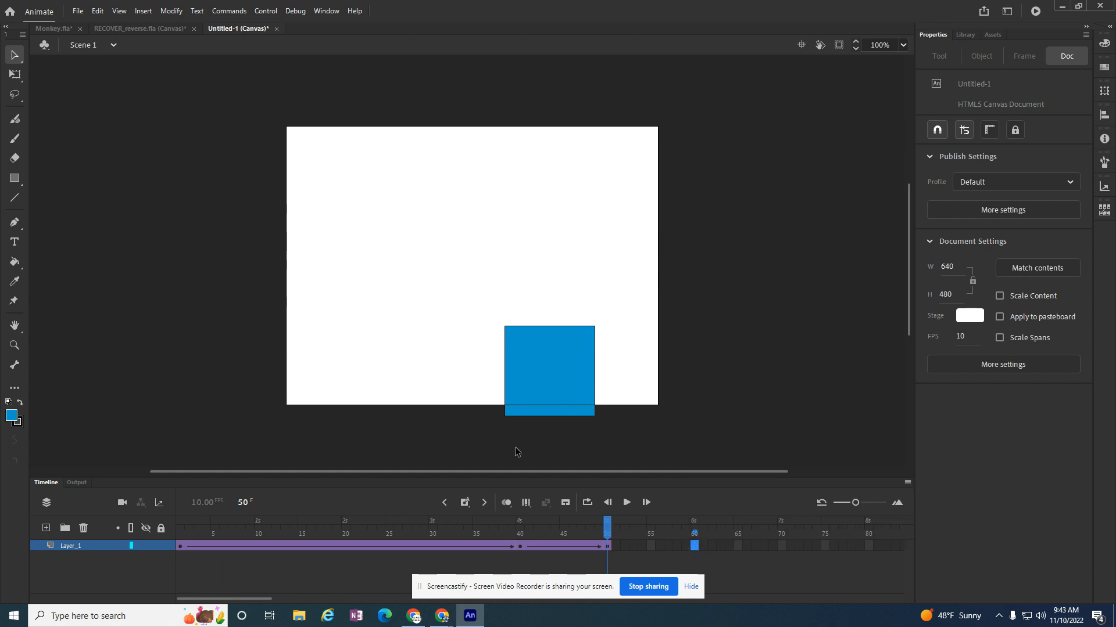
left_click(464, 503)
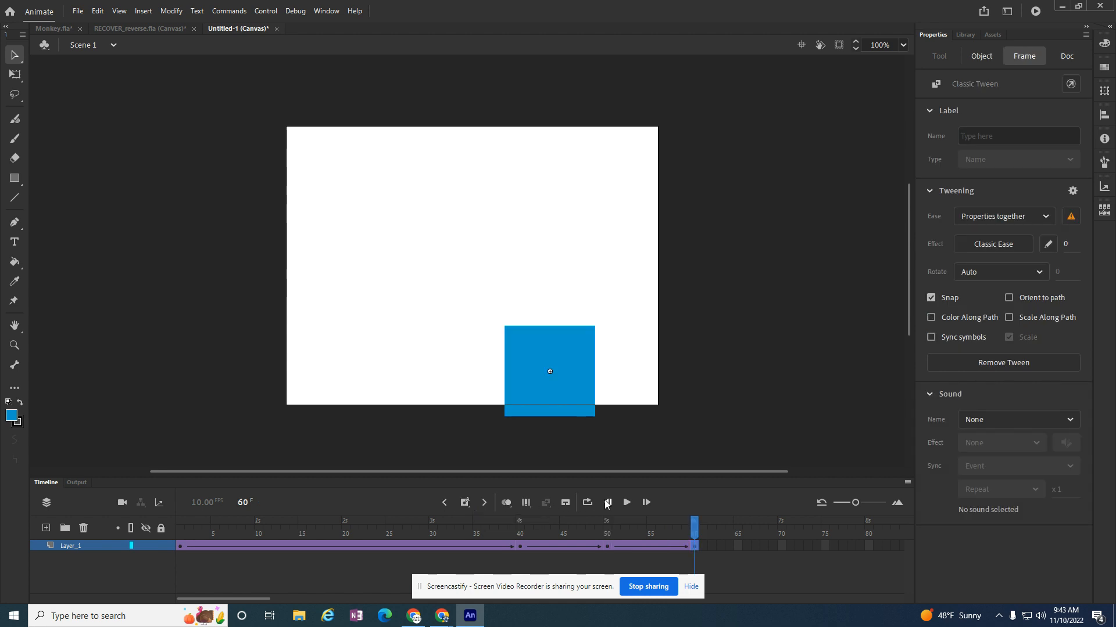